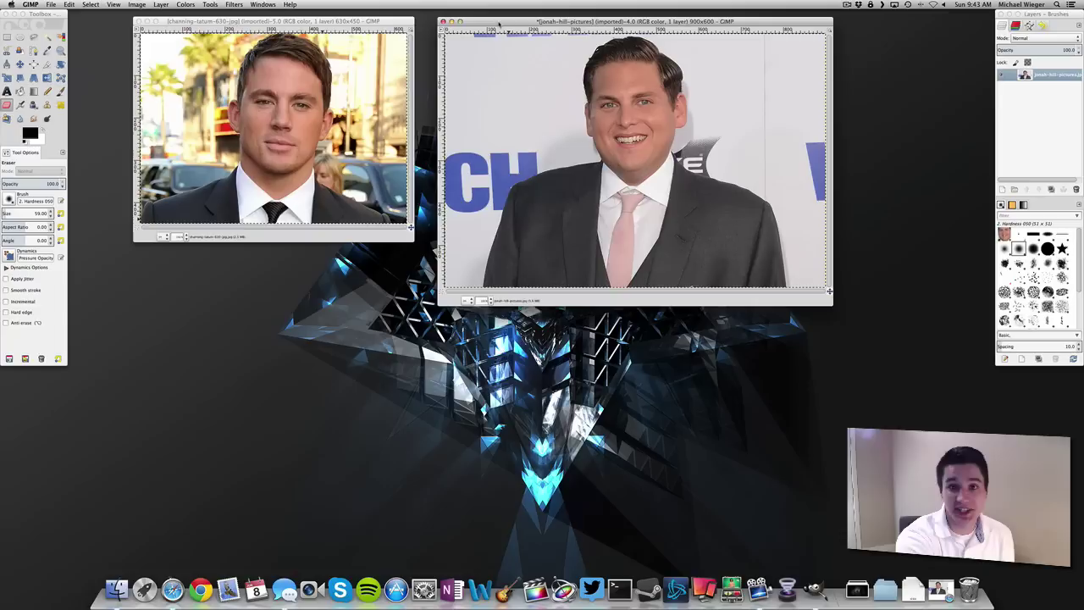
Draw a rectangular selection around the smiling man's face in the jonah-hill-pictures photo
drag(499, 23, 498, 36)
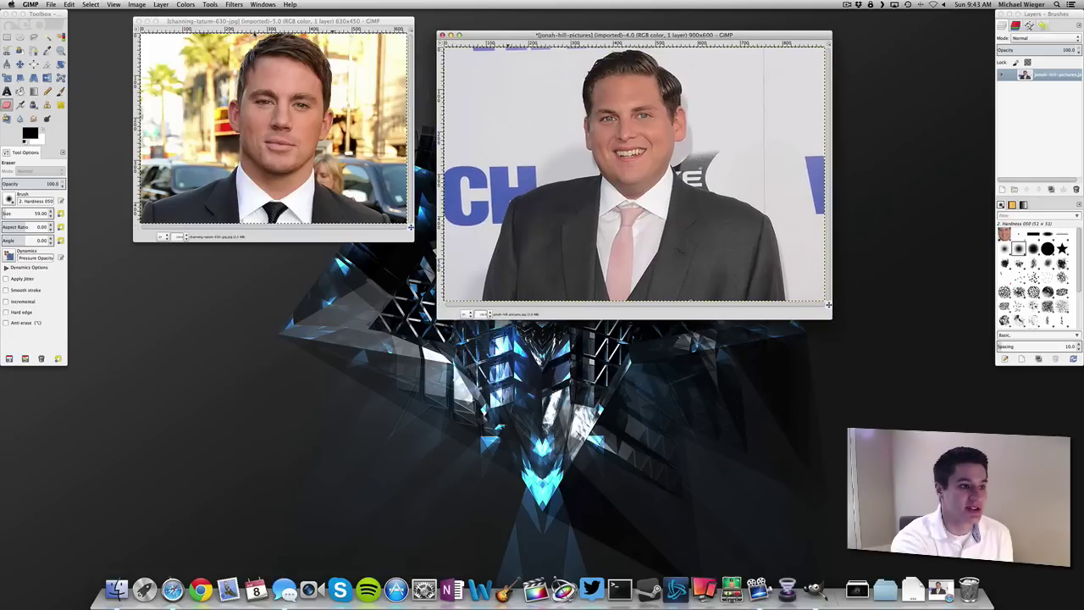
click(6, 37)
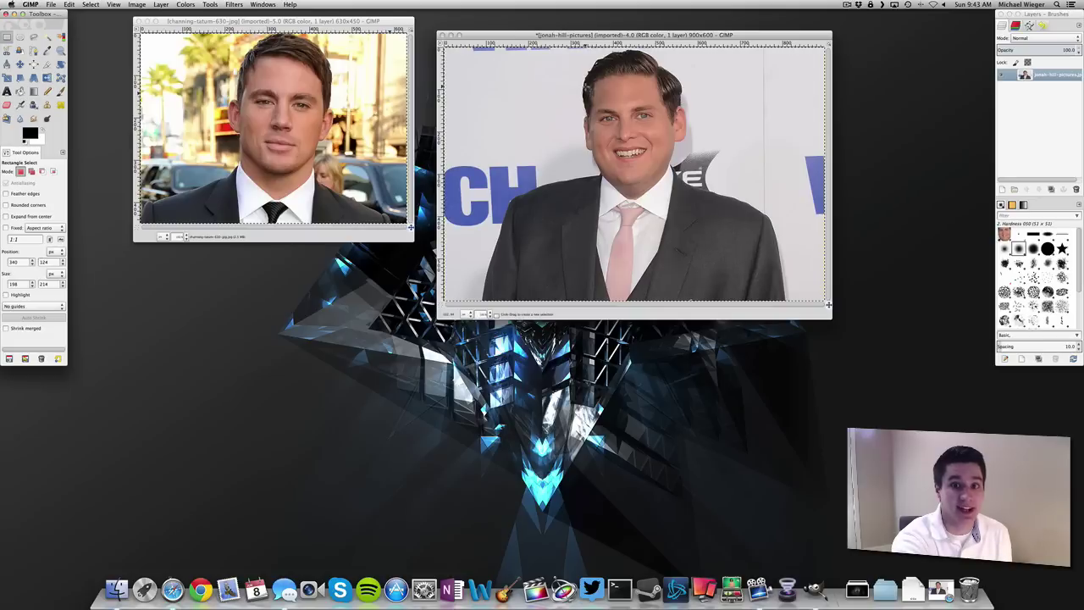
drag(587, 95, 676, 194)
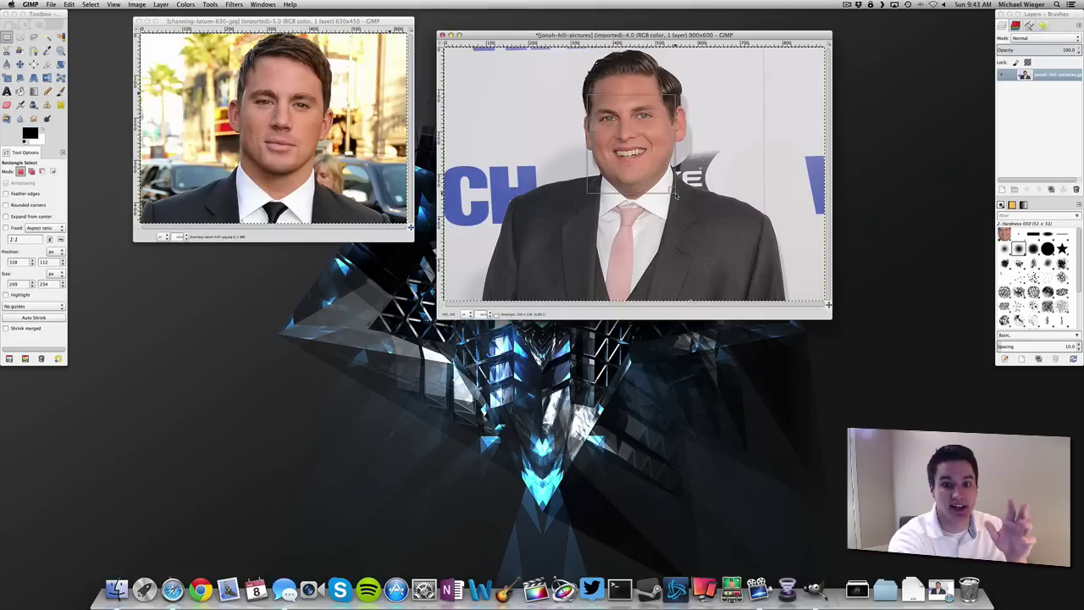
drag(676, 195, 676, 195)
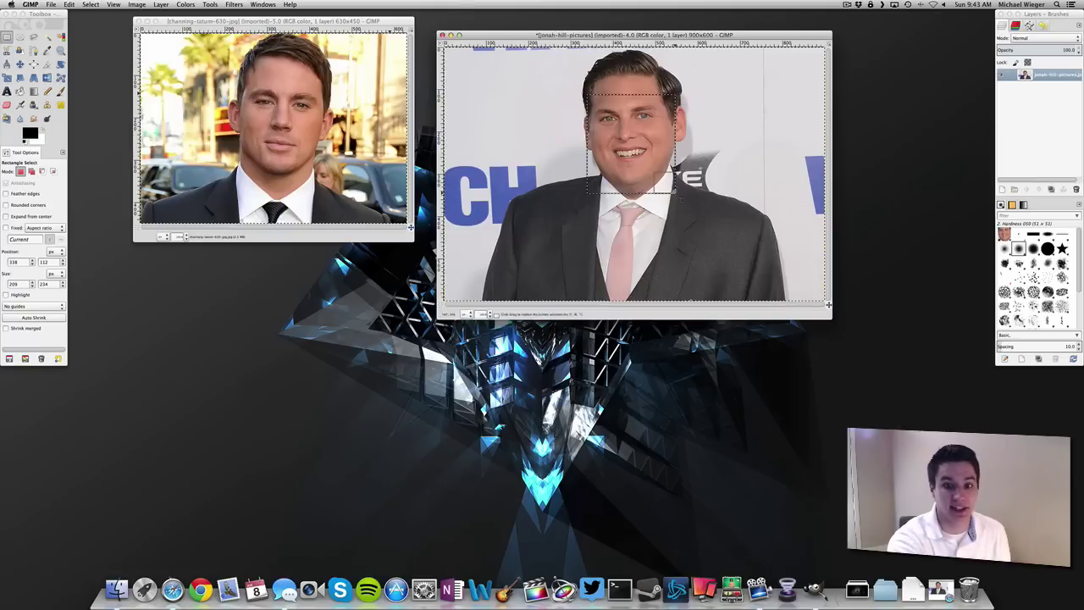
click(70, 5)
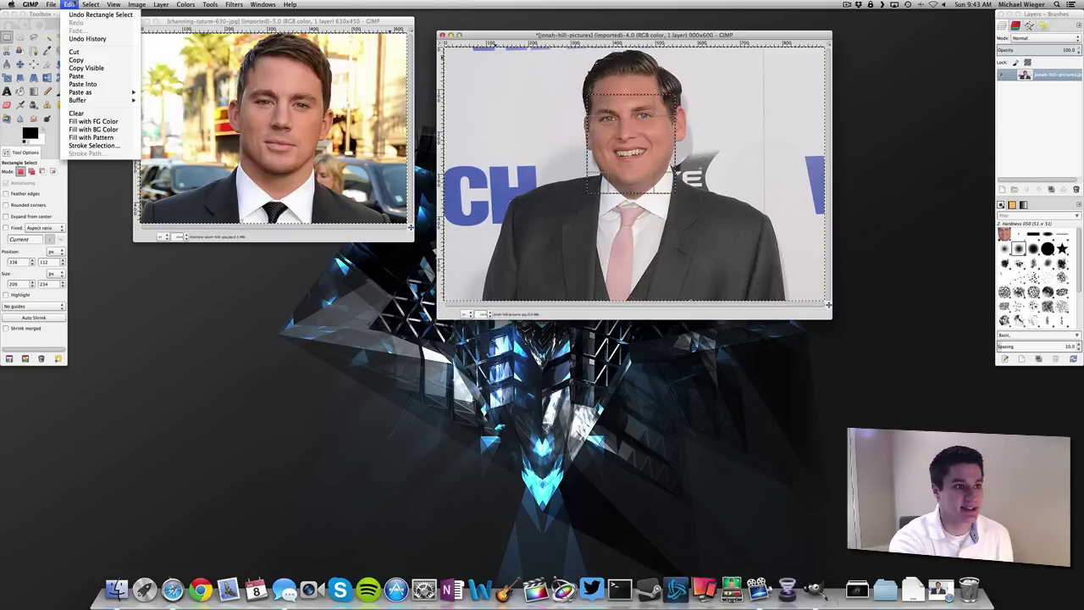
Copy the selected face and paste it onto the channing-tatum-630 photo as a floating selection
click(76, 61)
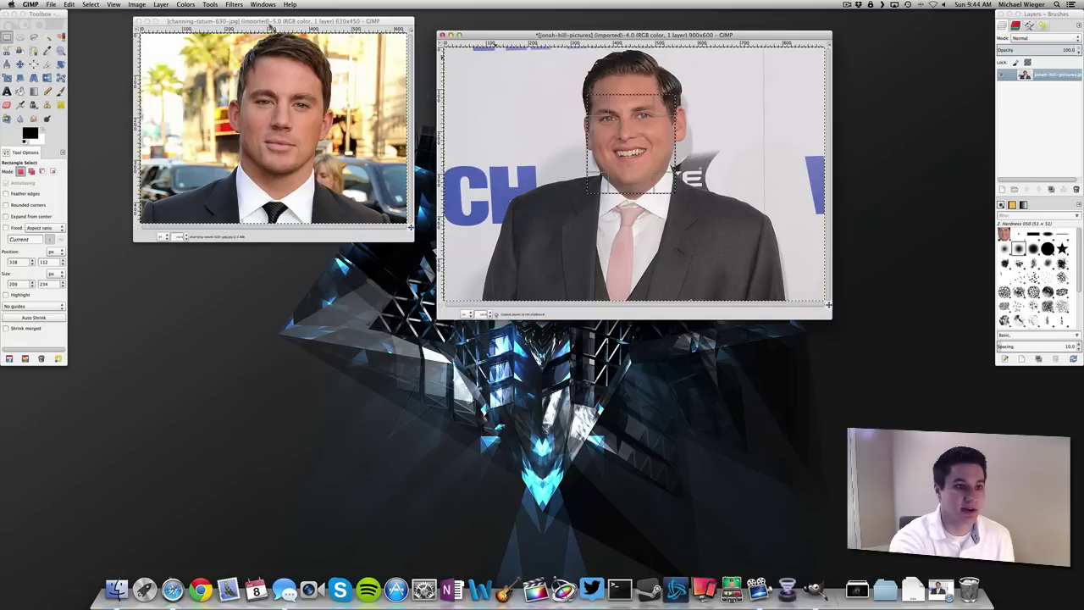
click(269, 24)
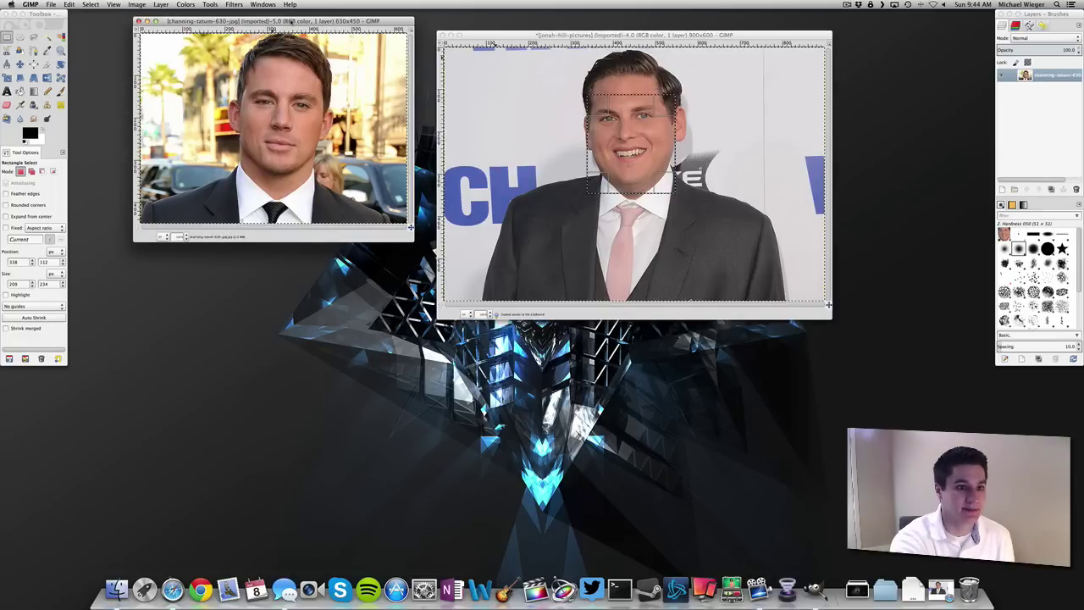
drag(291, 23, 303, 32)
click(68, 4)
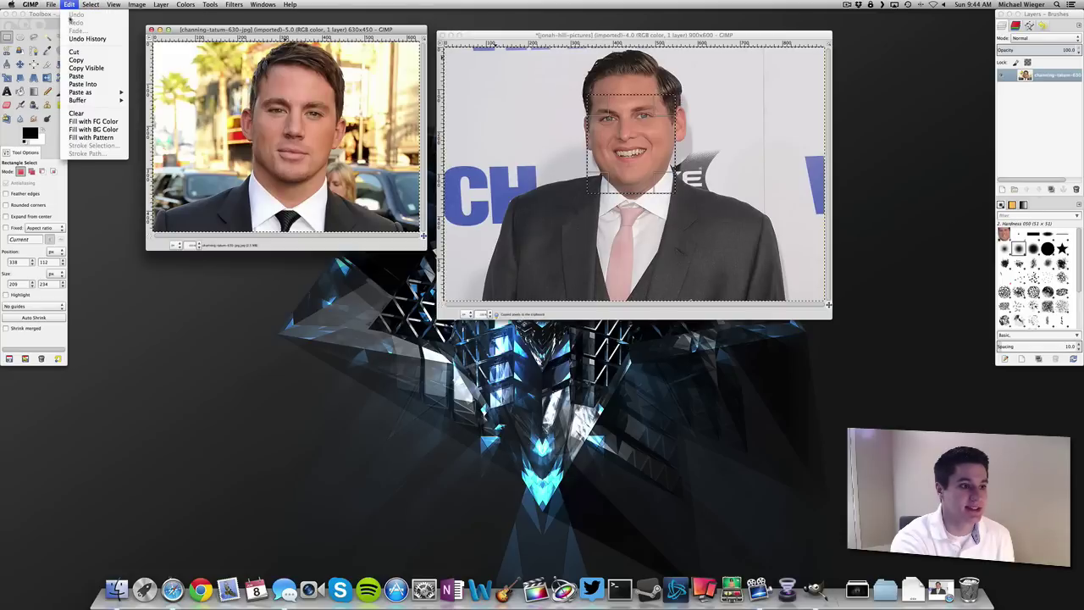
click(84, 79)
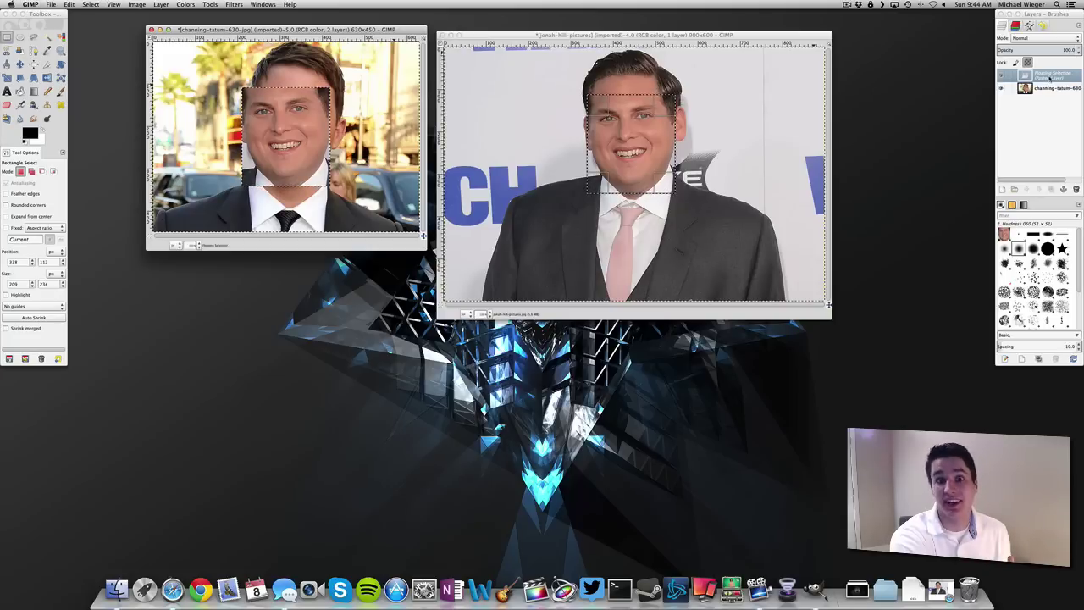
Convert the floating selection to a new layer and lower its opacity to about 68
right_click(1050, 78)
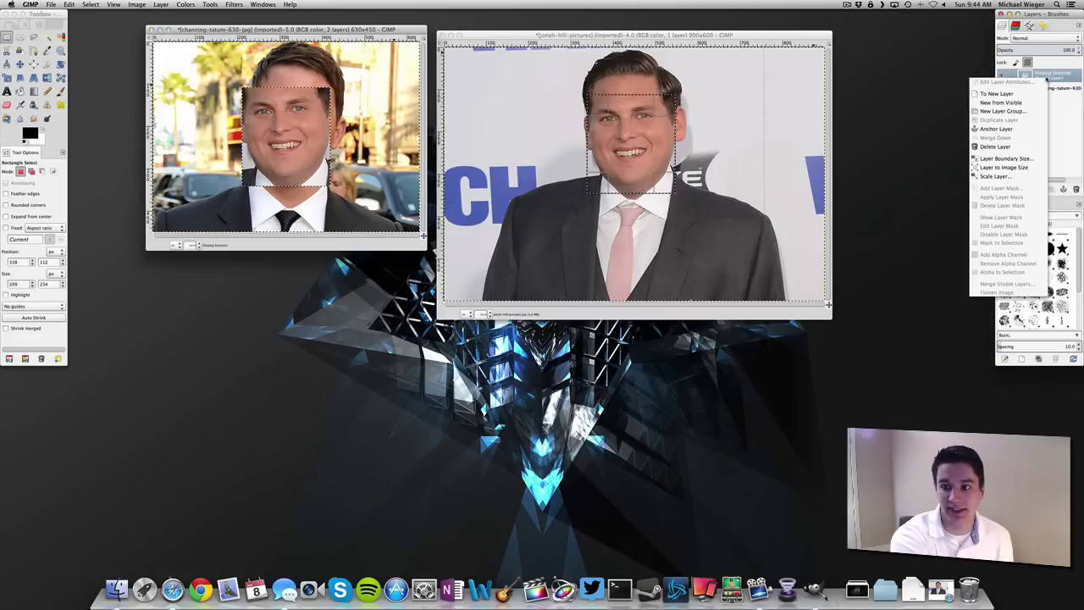
click(1003, 96)
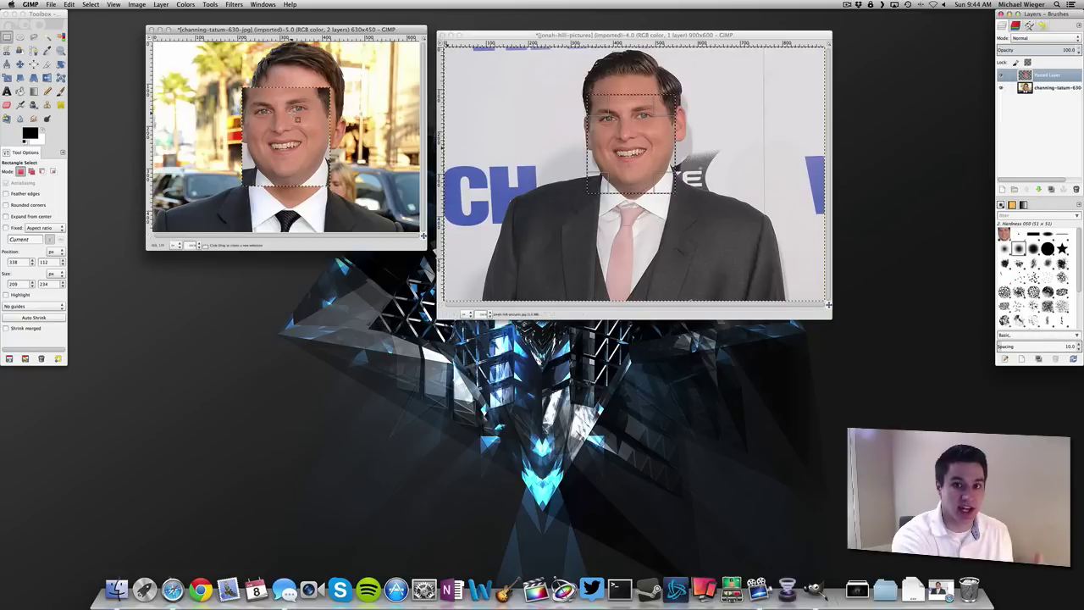
mouse_move(1077, 52)
mouse_down()
mouse_move(1068, 49)
mouse_move(1077, 51)
mouse_up()
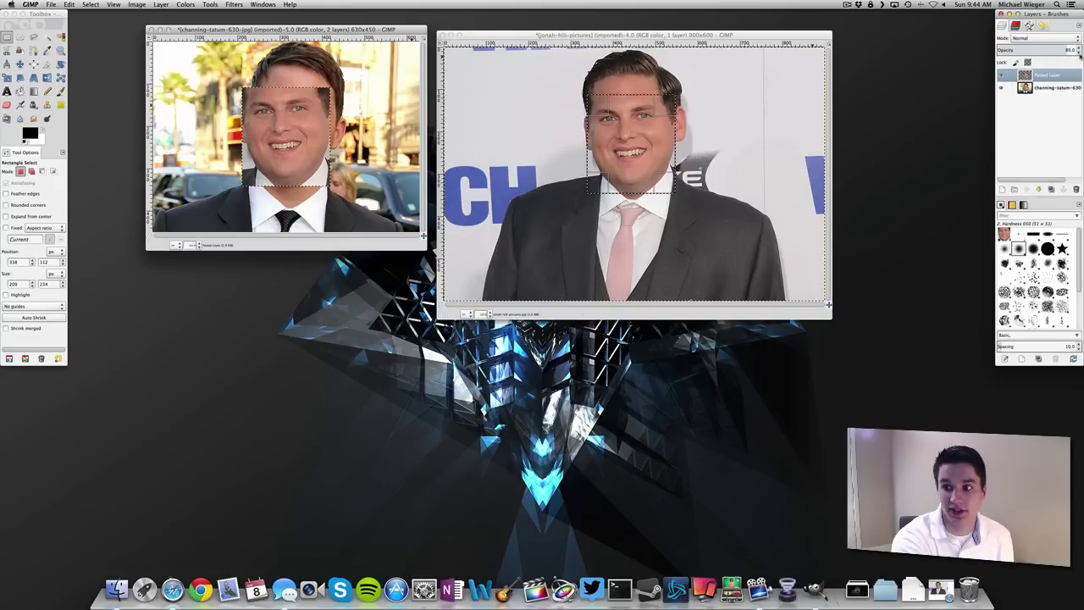
drag(1078, 52, 1079, 54)
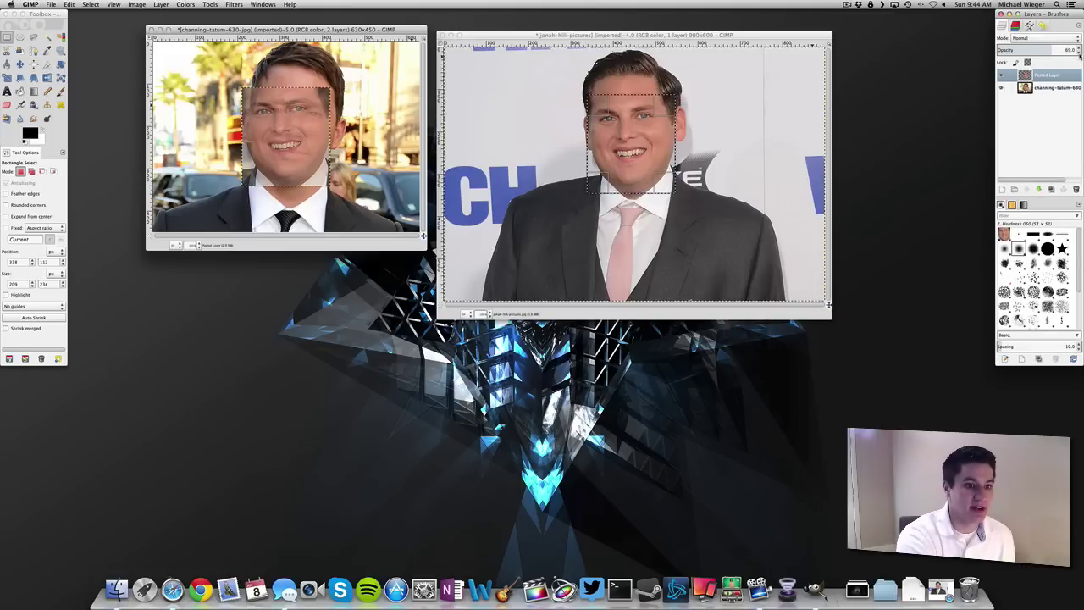
Close jonah-hill-pictures without saving and center the channing-tatum-630 window
click(442, 35)
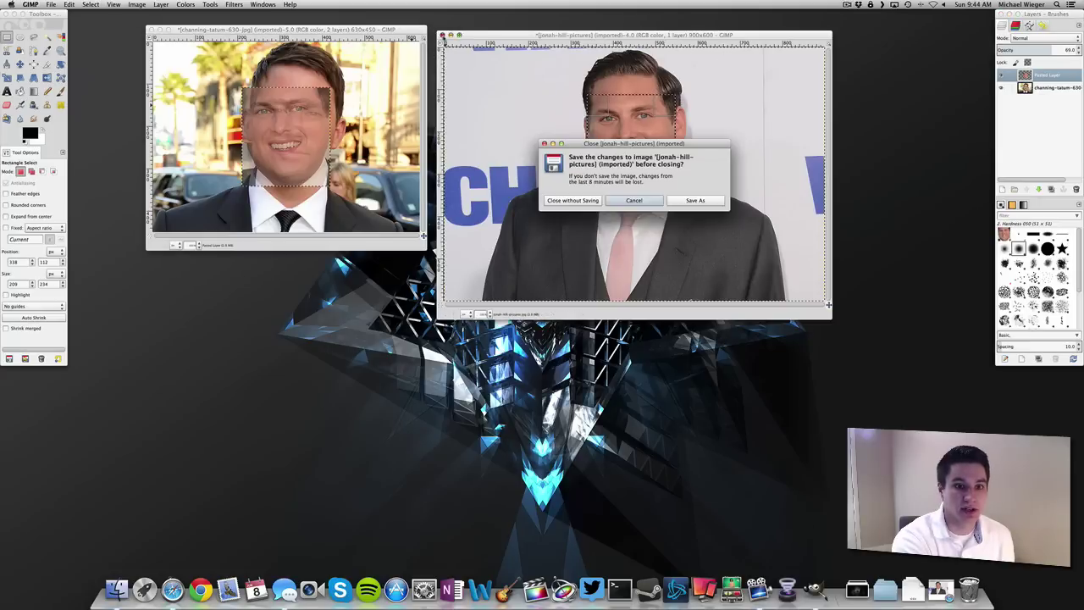
click(593, 200)
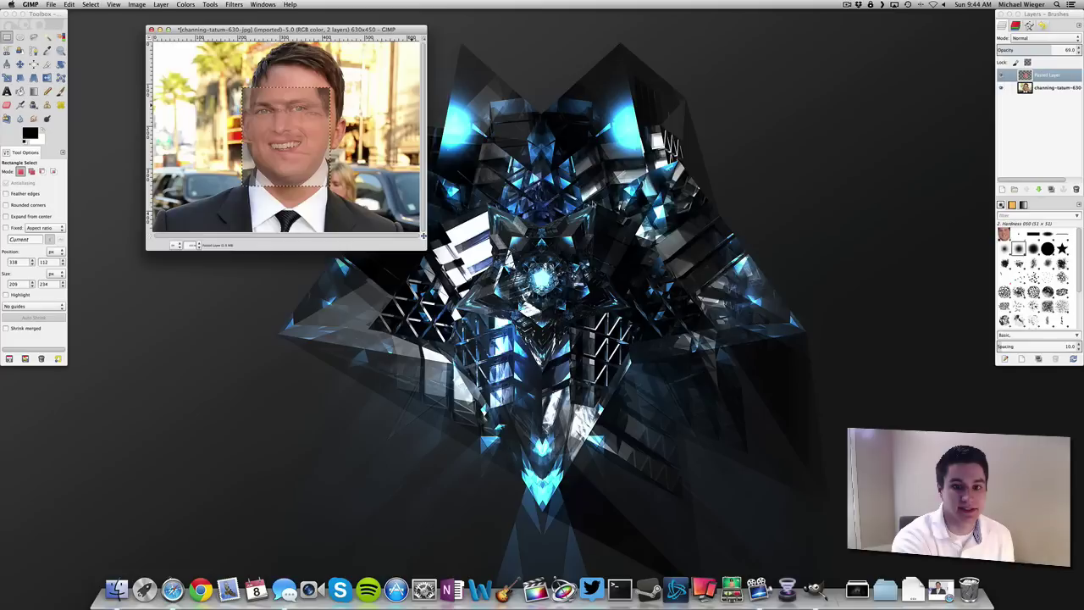
drag(262, 30, 501, 57)
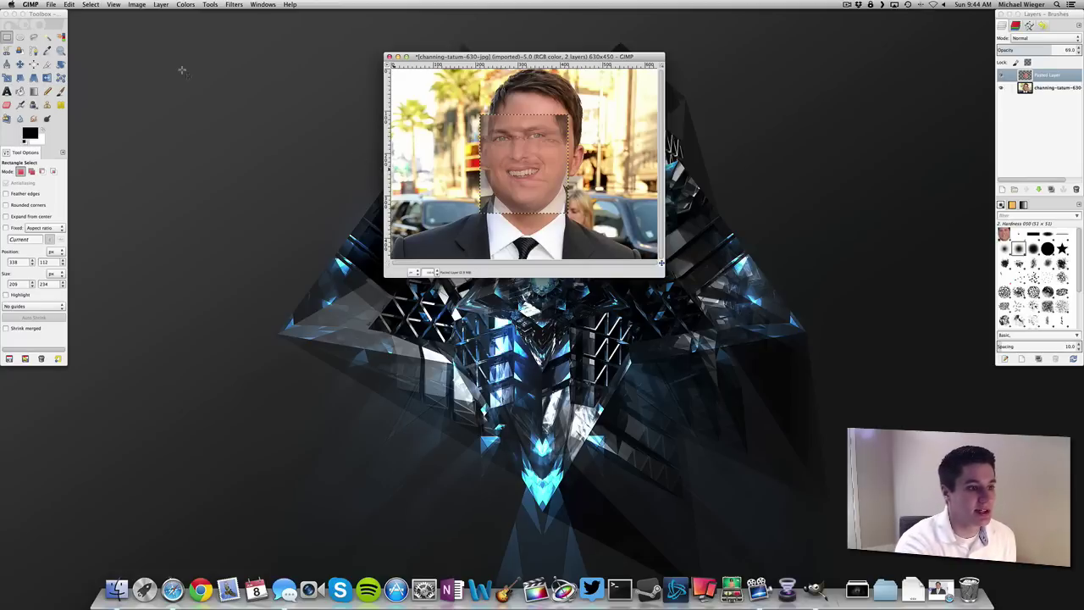
Shift the pasted face right and rotate it about 9.45 degrees to match the head's tilt
click(60, 65)
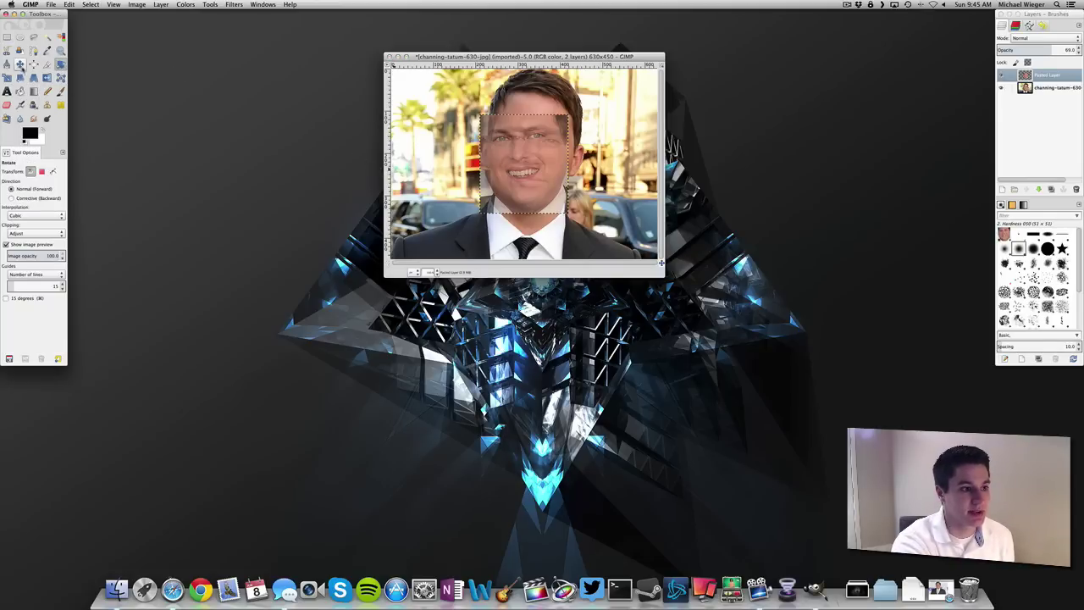
click(19, 64)
drag(523, 164, 537, 164)
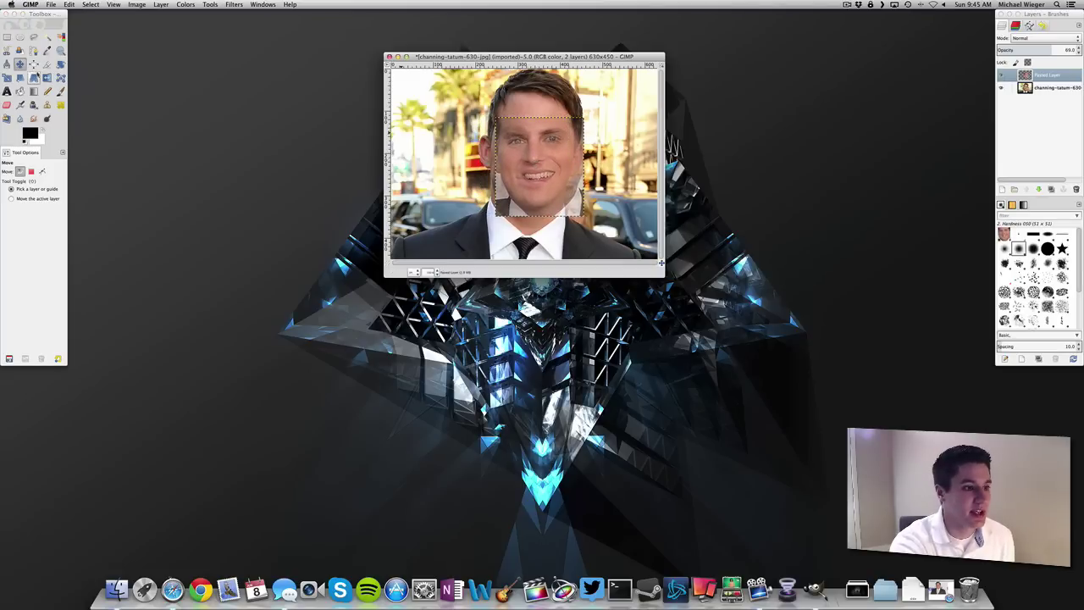
click(60, 64)
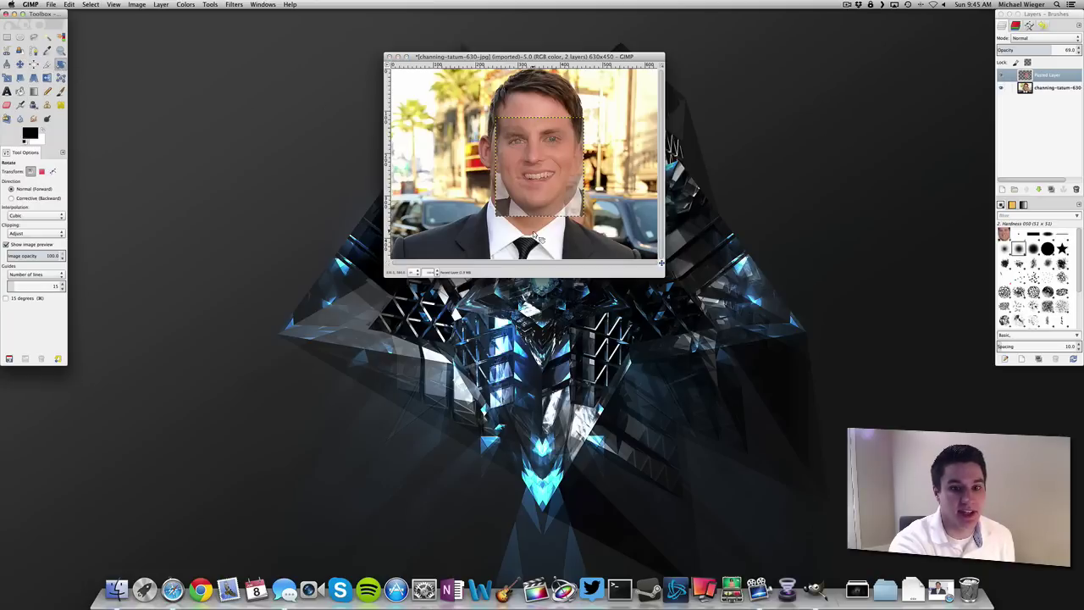
click(563, 186)
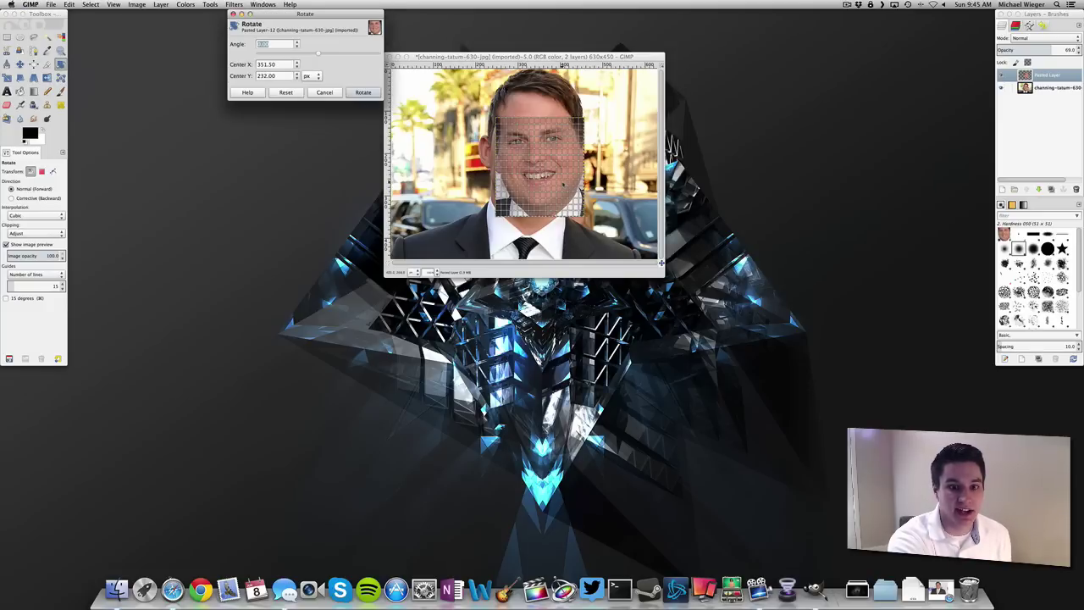
drag(563, 184, 560, 188)
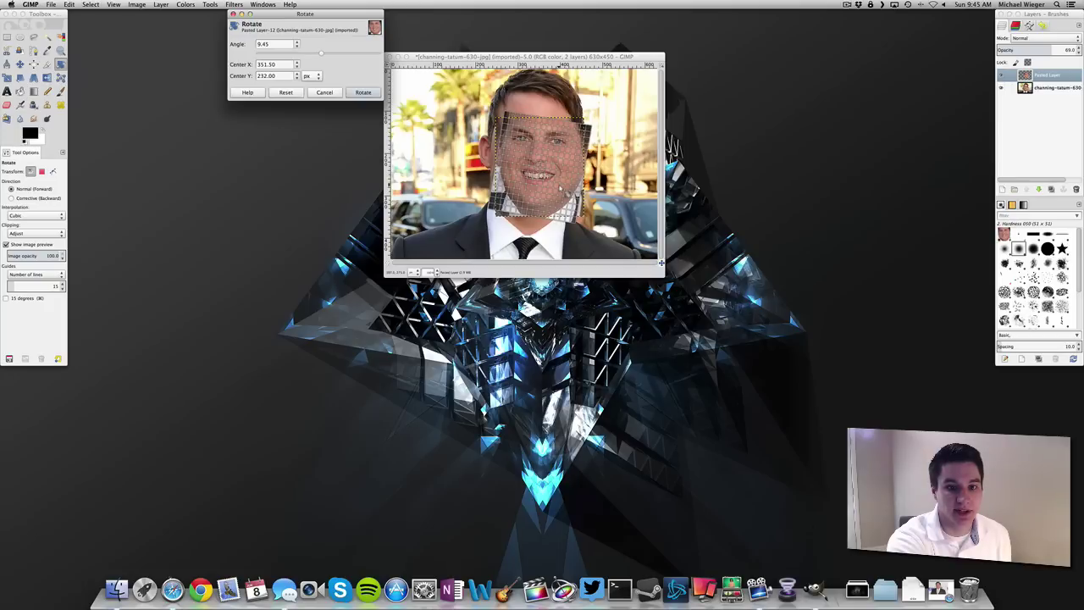
click(364, 93)
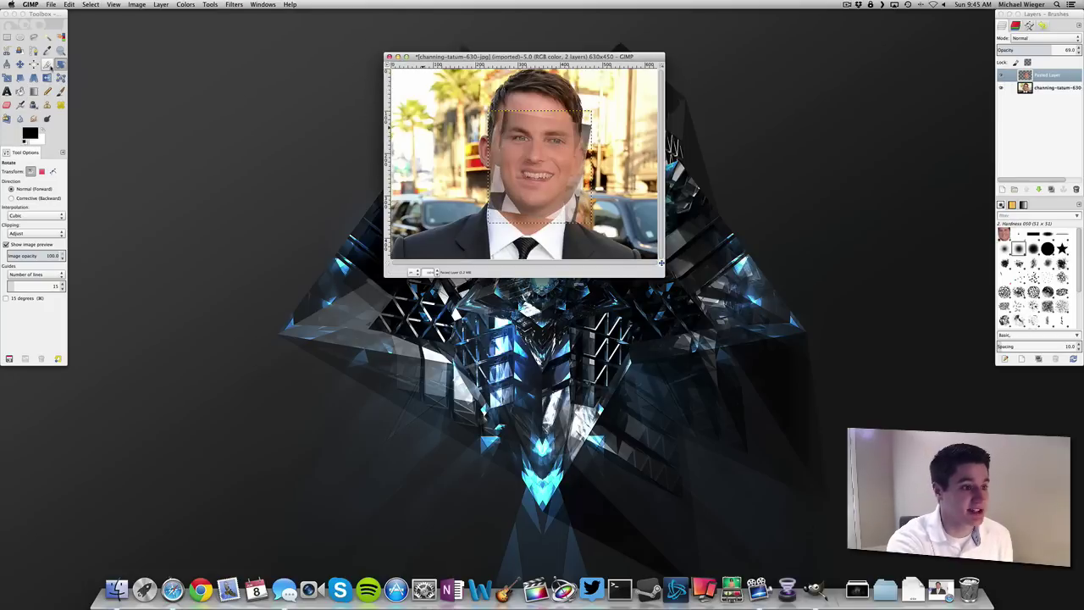
Move the rotated face so it lines up over the original face
click(20, 64)
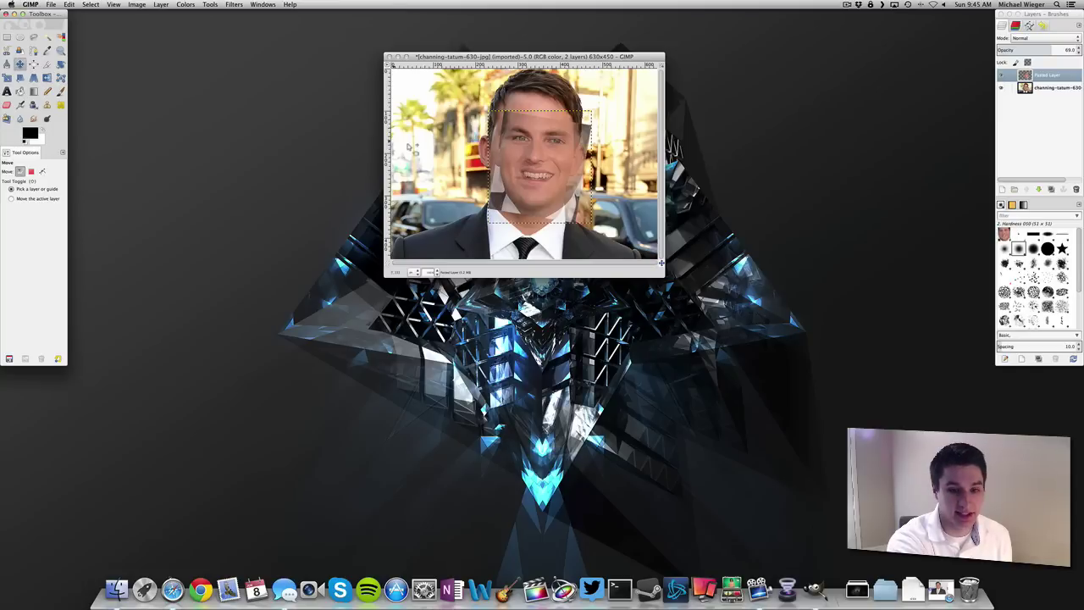
drag(547, 176, 538, 173)
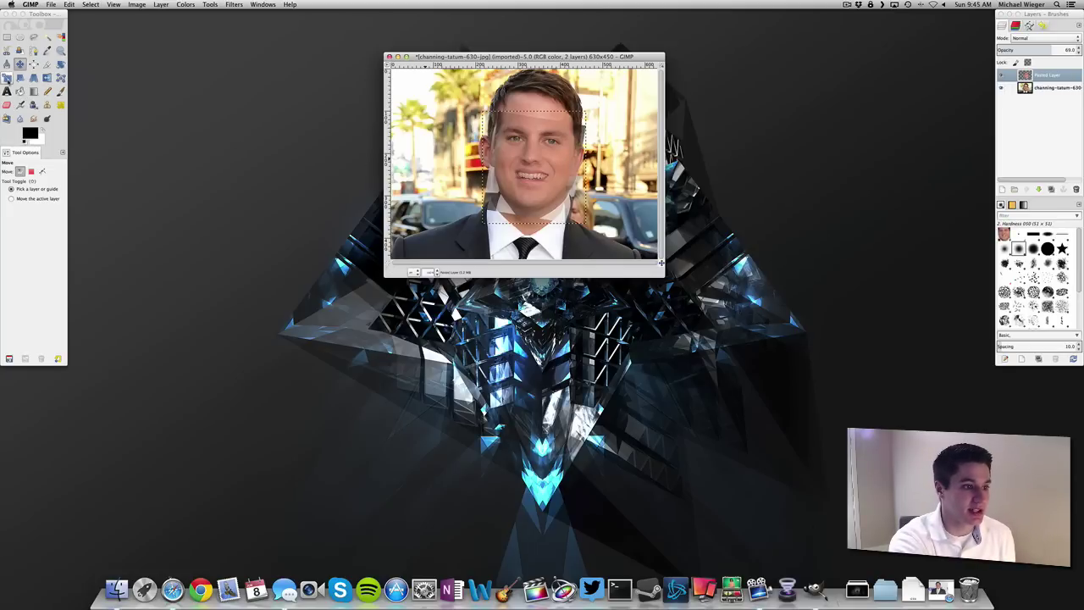
click(7, 78)
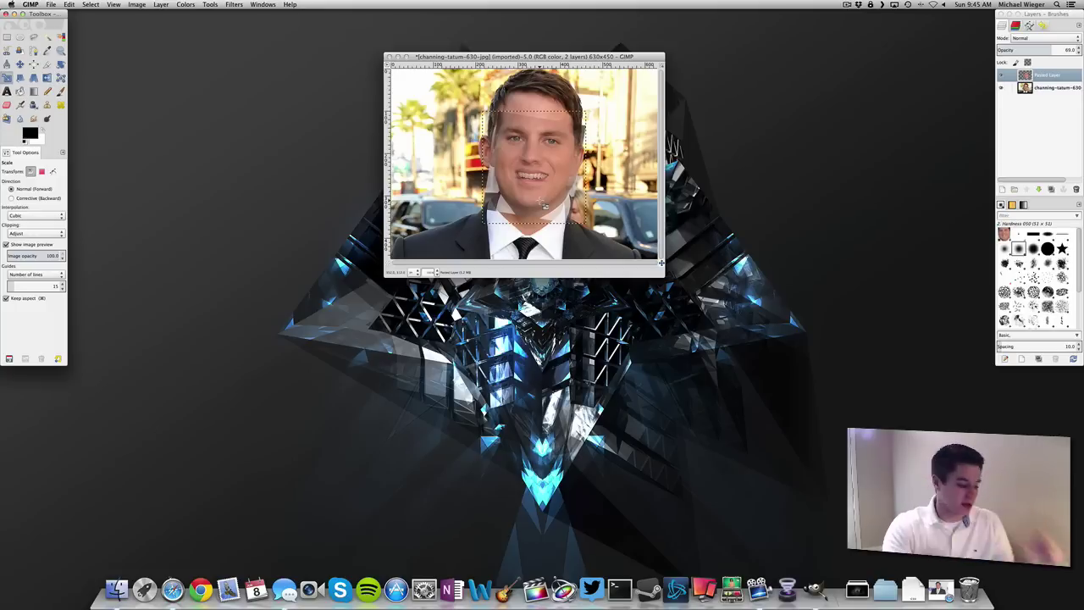
Scale the pasted face to about 262 × 284 pixels and nudge it up-left into place
drag(544, 204, 555, 214)
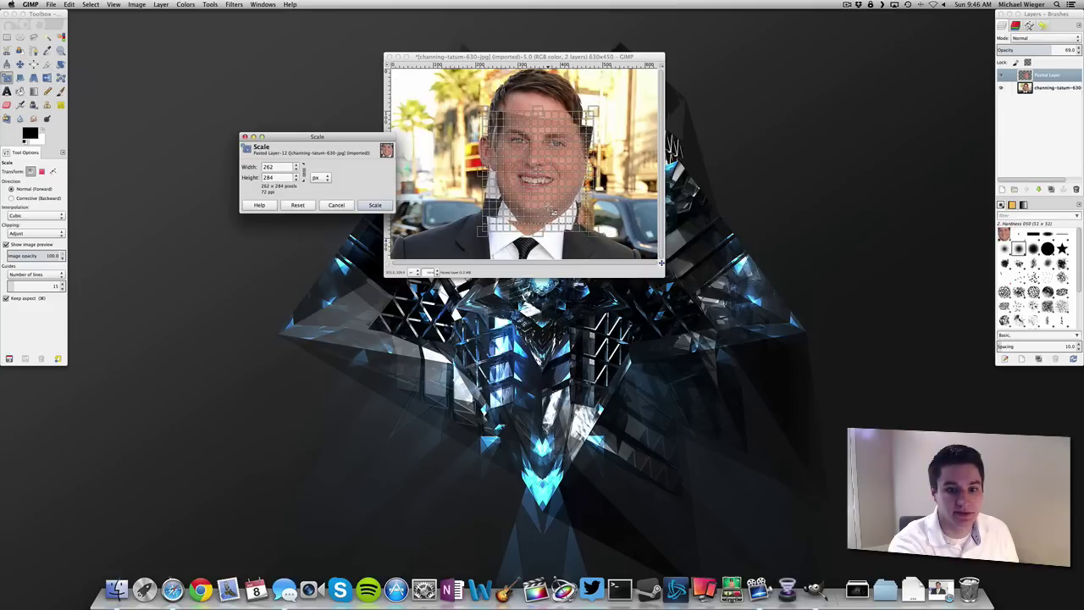
click(375, 205)
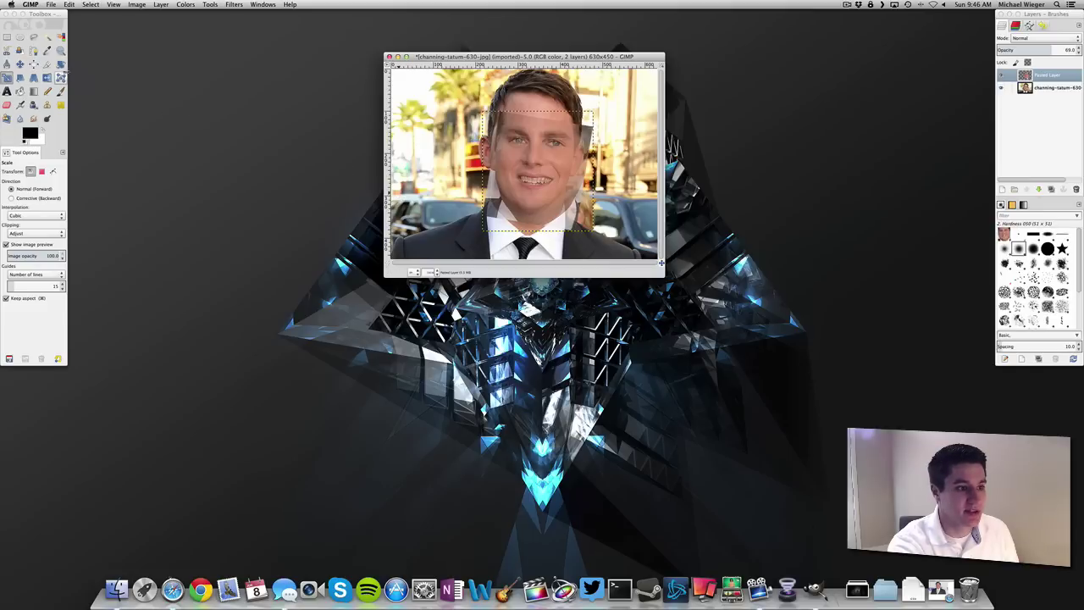
click(19, 65)
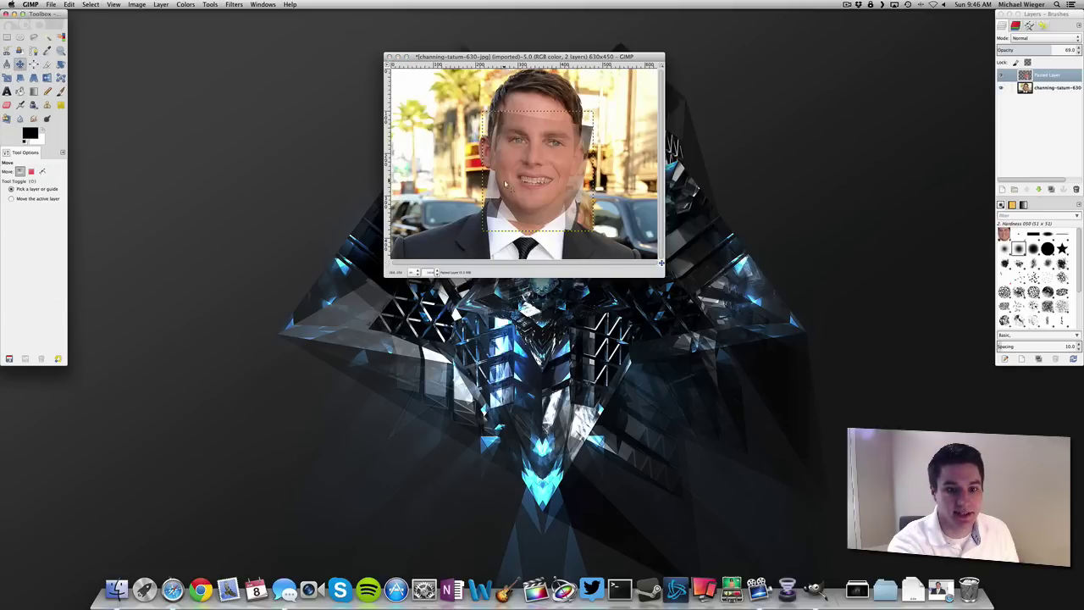
drag(531, 187, 519, 180)
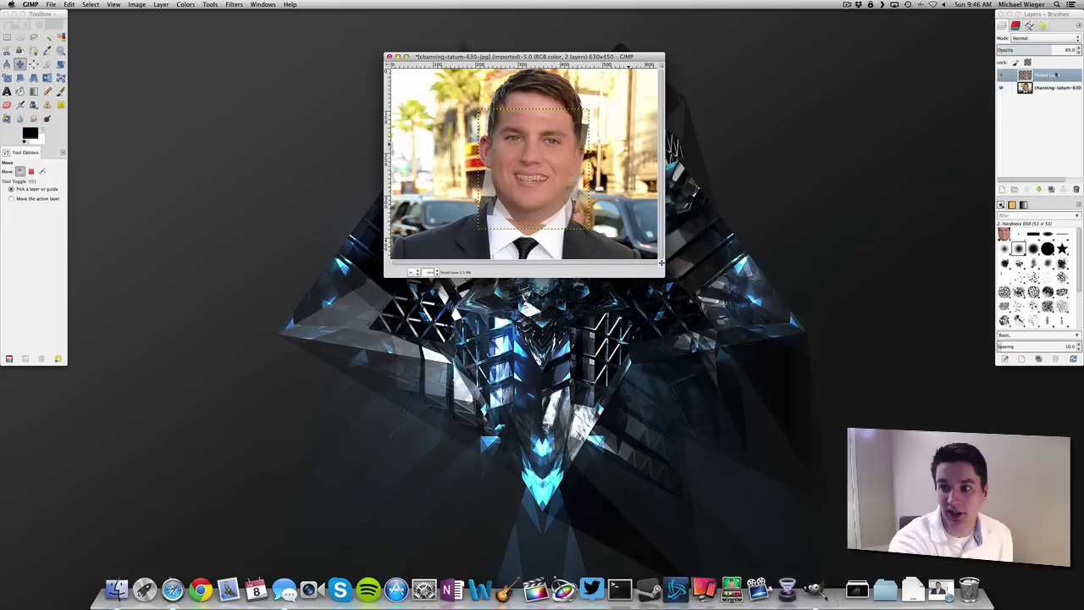
Set the pasted face layer's opacity back to 100
click(1056, 74)
drag(1078, 50, 1078, 50)
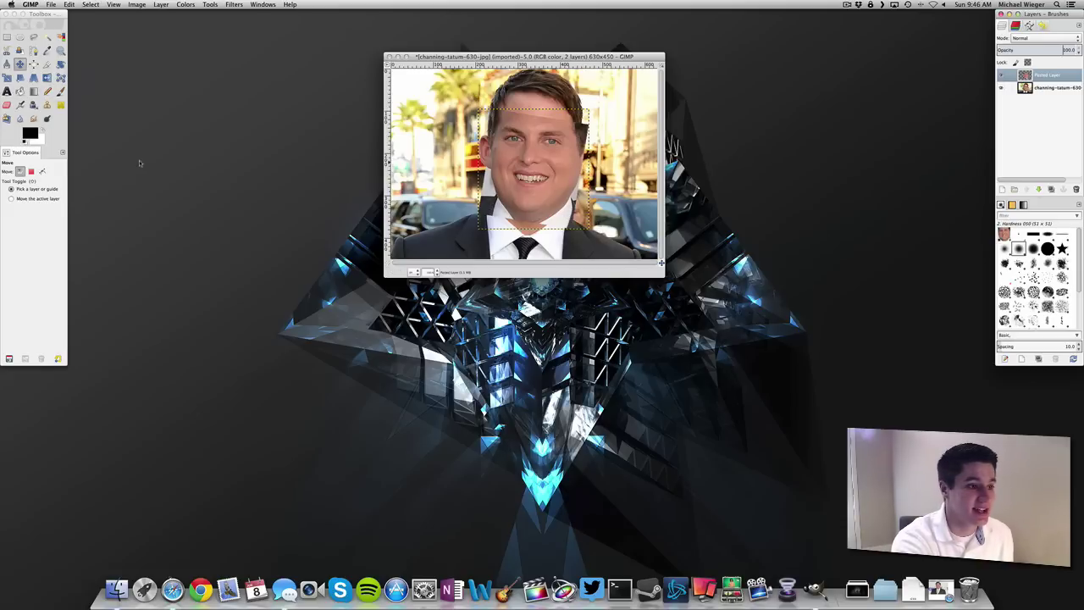
click(7, 105)
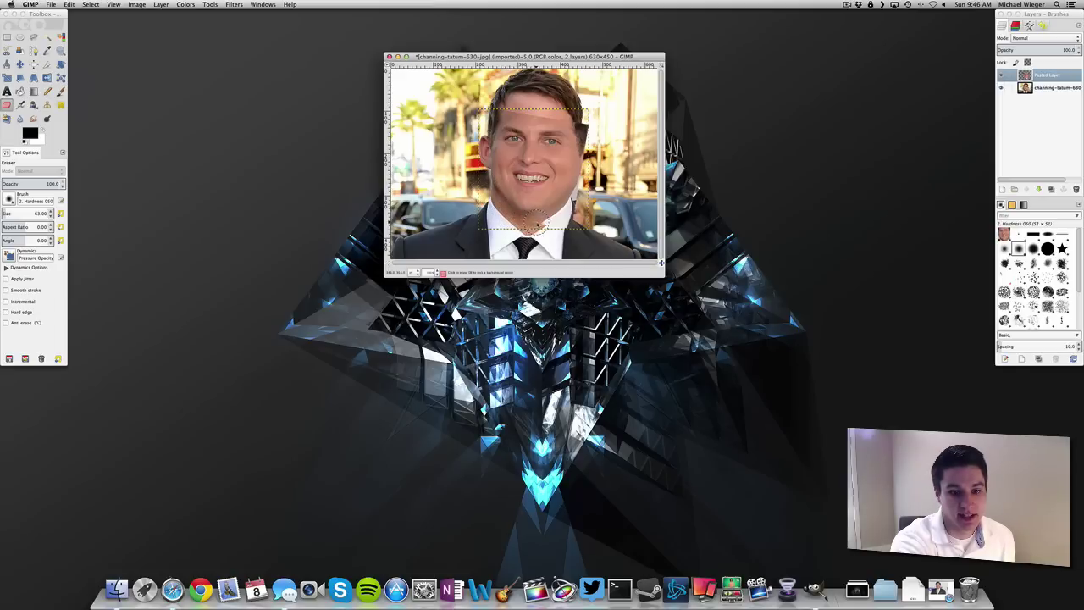
Erase the pasted face's hard edge along the right jaw
mouse_move(554, 219)
mouse_down()
mouse_move(577, 199)
mouse_move(547, 218)
mouse_move(576, 193)
mouse_move(585, 120)
mouse_move(572, 193)
mouse_move(552, 208)
mouse_move(567, 179)
mouse_move(557, 122)
mouse_move(569, 113)
mouse_move(507, 107)
mouse_move(488, 142)
mouse_move(482, 127)
mouse_move(486, 216)
mouse_move(484, 83)
mouse_move(582, 110)
mouse_move(594, 186)
mouse_move(580, 234)
mouse_move(595, 169)
mouse_move(585, 237)
mouse_move(600, 159)
mouse_move(593, 115)
mouse_move(488, 103)
mouse_move(470, 135)
mouse_move(495, 211)
mouse_up()
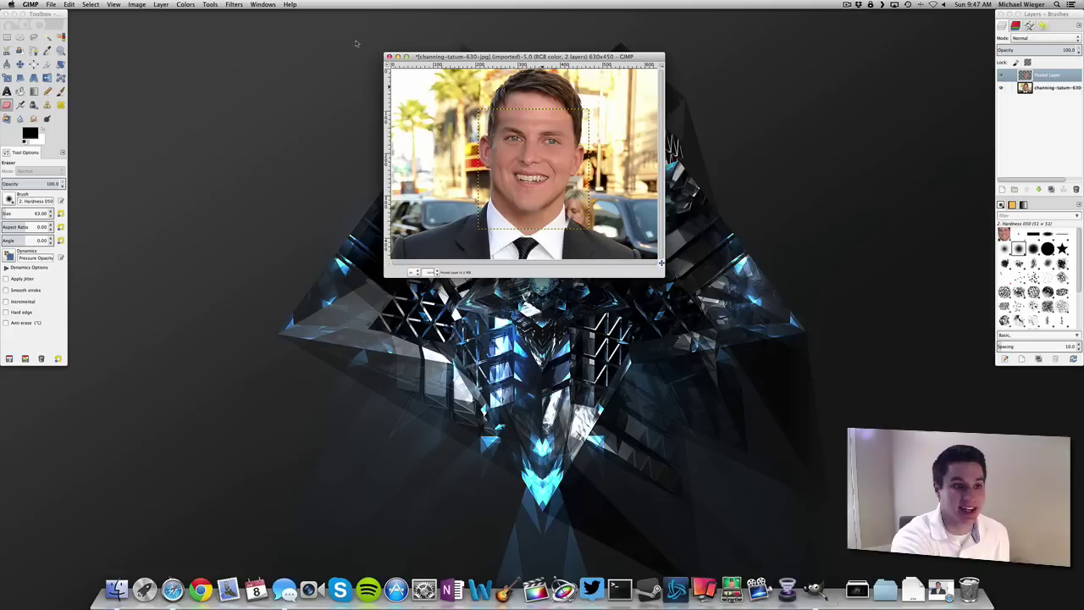
click(187, 5)
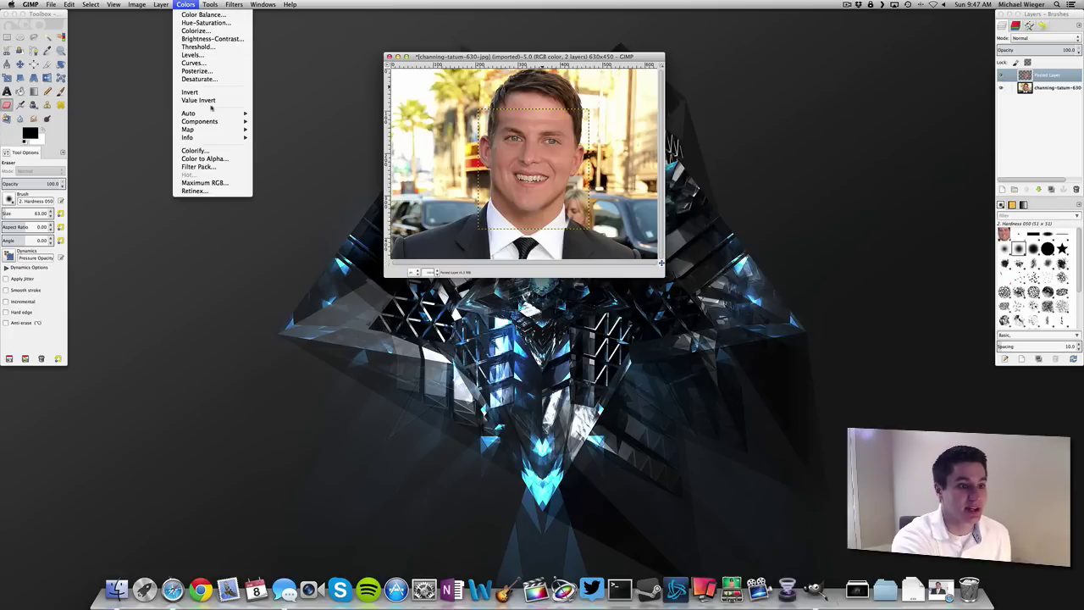
click(193, 62)
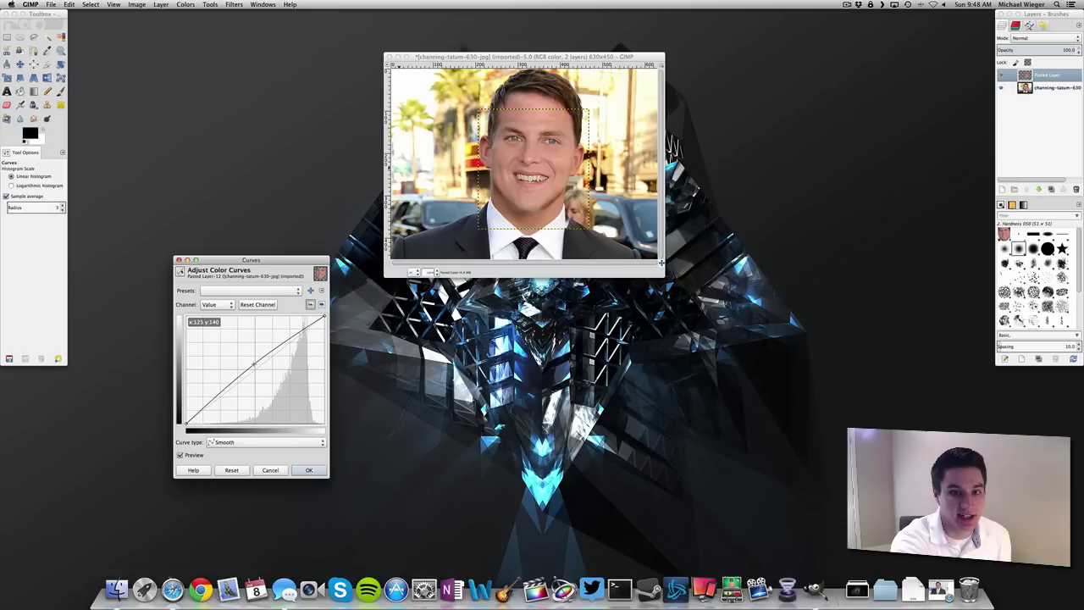
drag(254, 365, 252, 365)
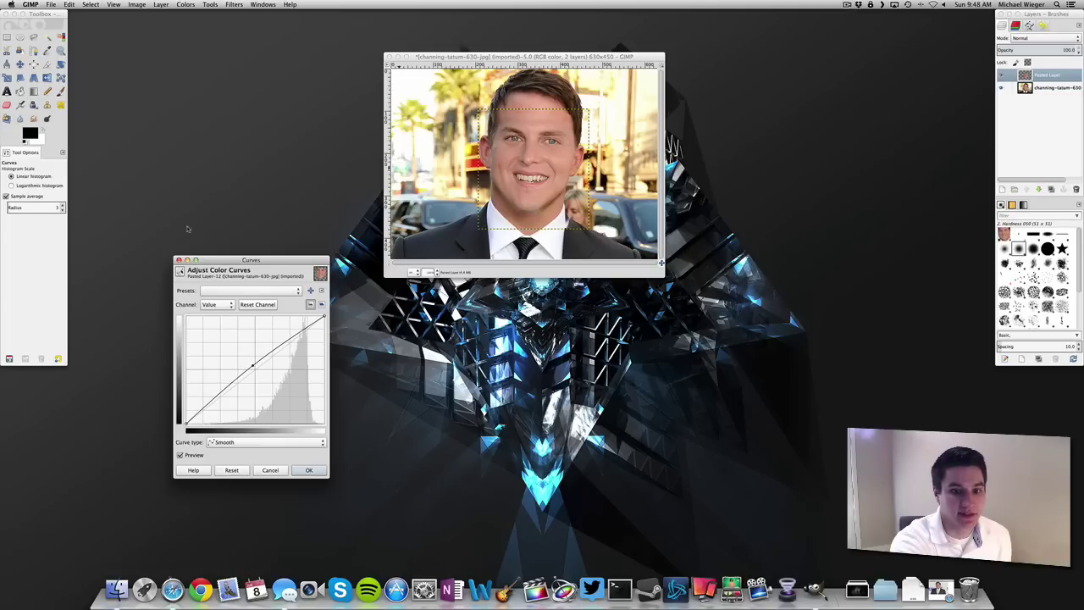
click(179, 260)
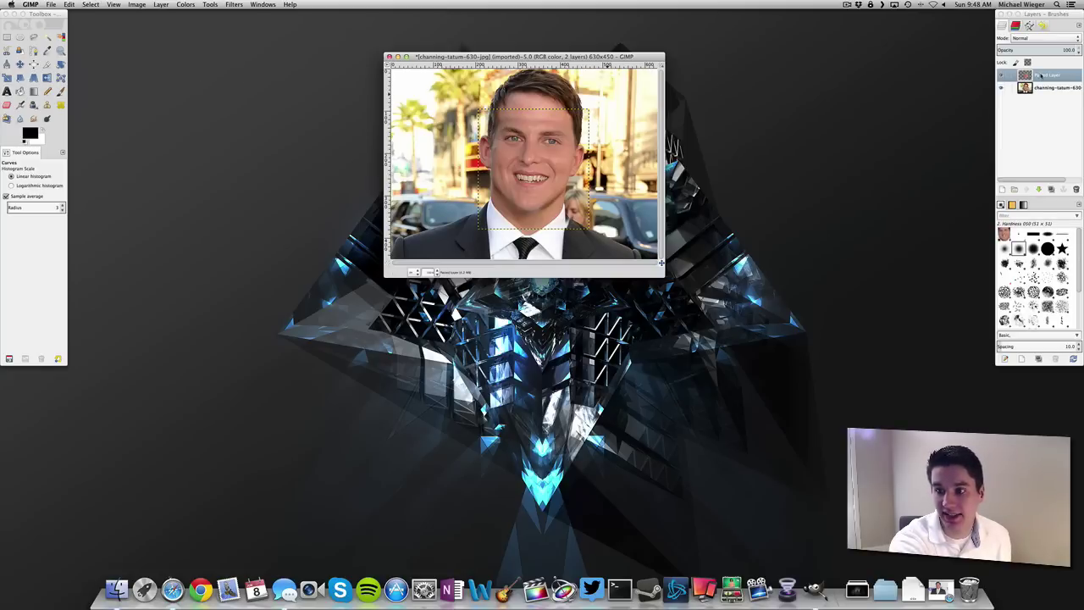
Merge the pasted face layer down into the background photo, leaving a single layer
right_click(1040, 75)
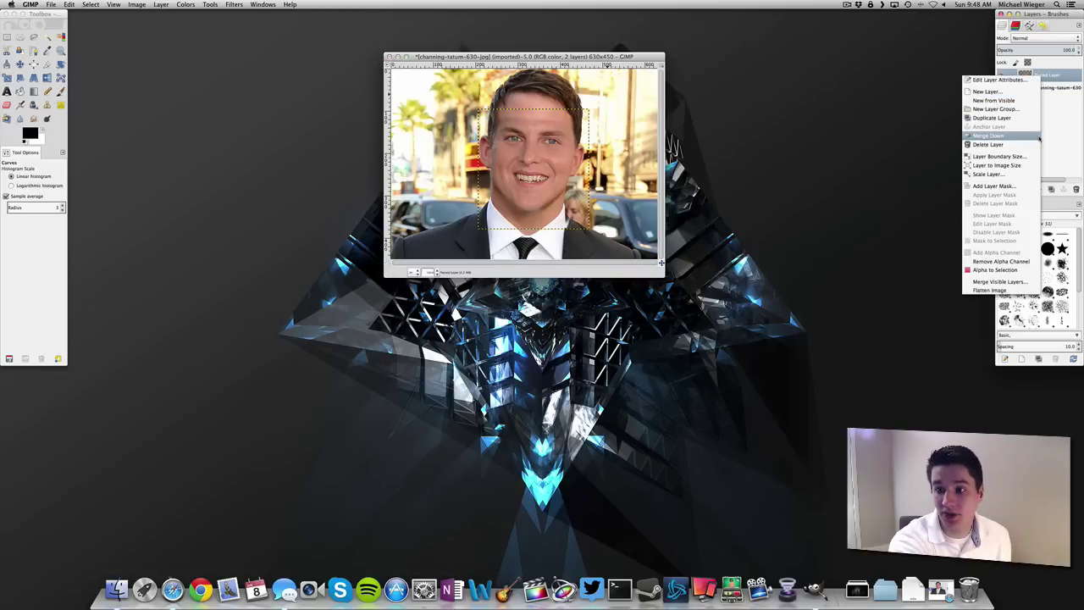
click(1008, 135)
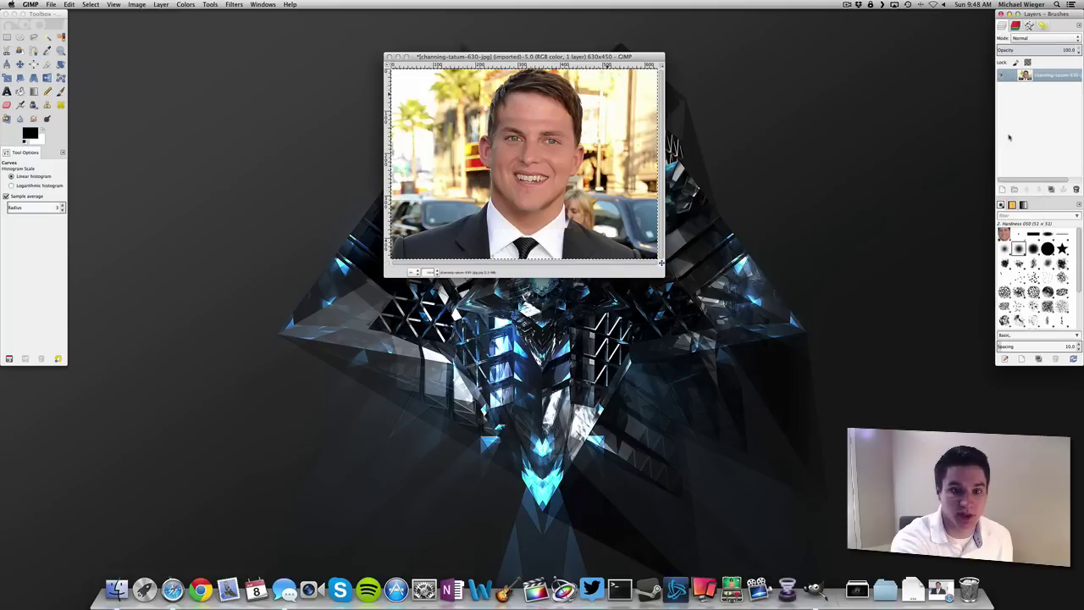
drag(634, 58, 621, 63)
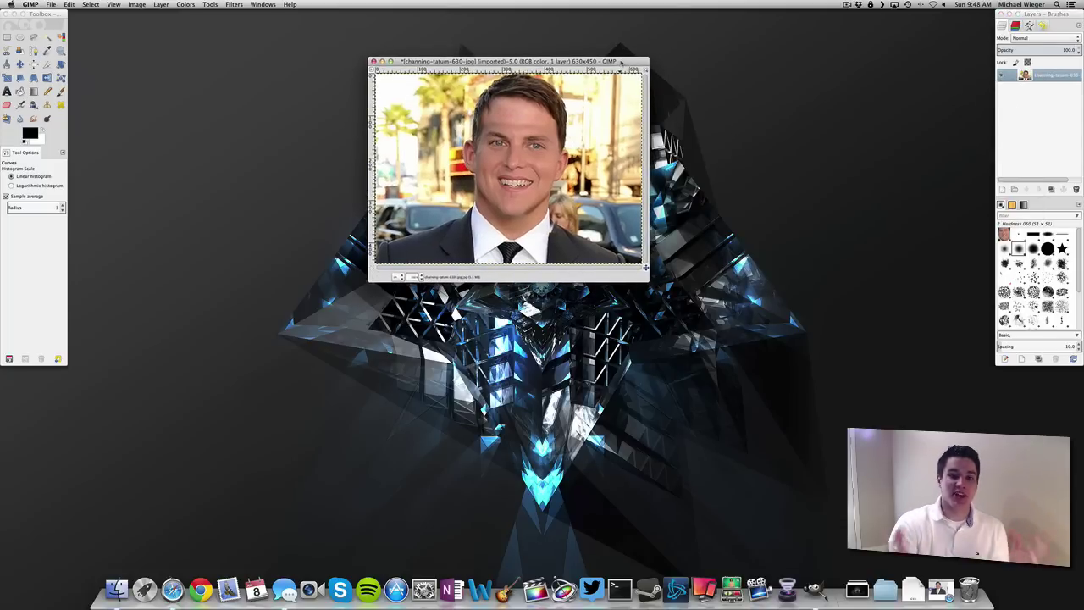